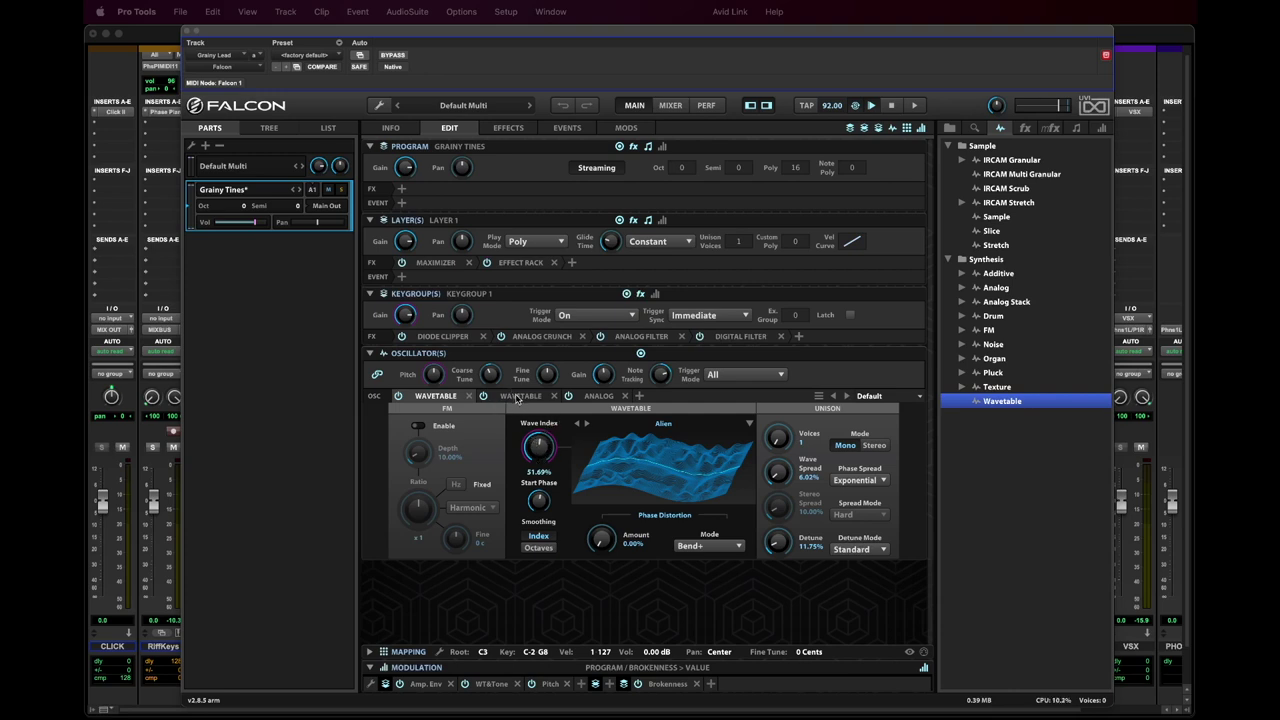
Step: Cycle through both Wavetable oscillators and the Analog oscillator, ending on Analog, then show the Diode Clipper
click(519, 396)
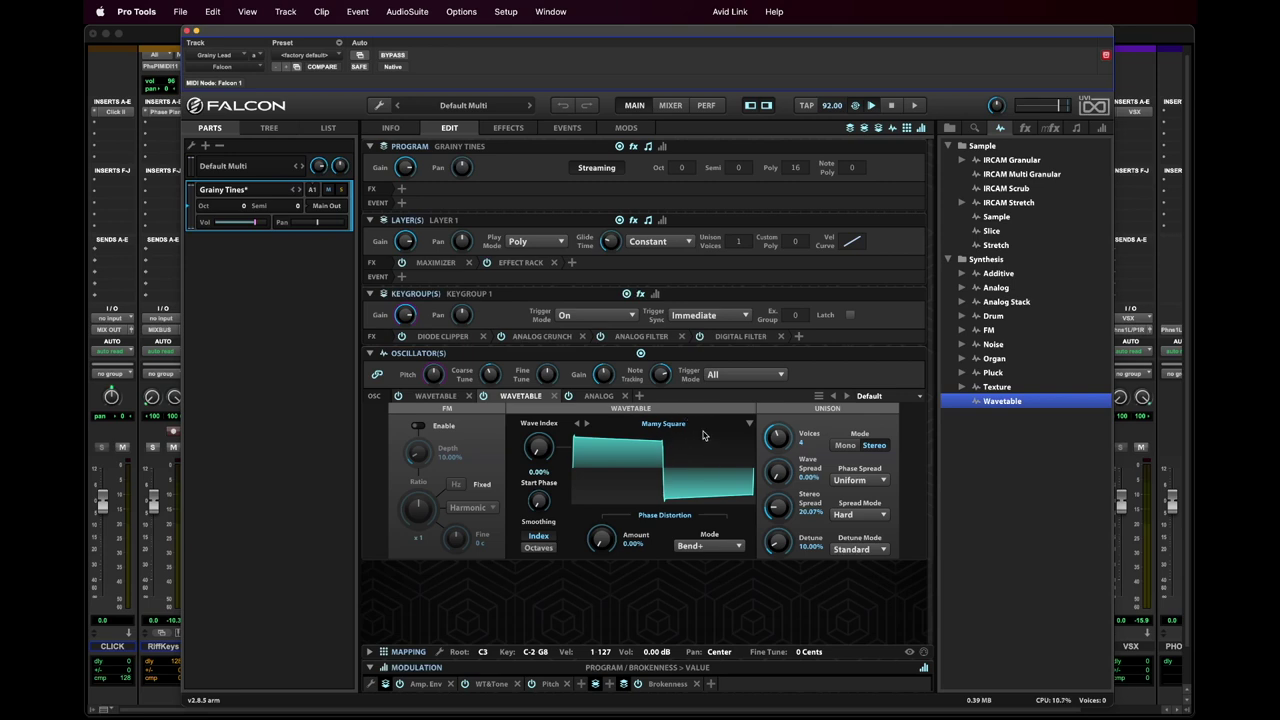
click(599, 397)
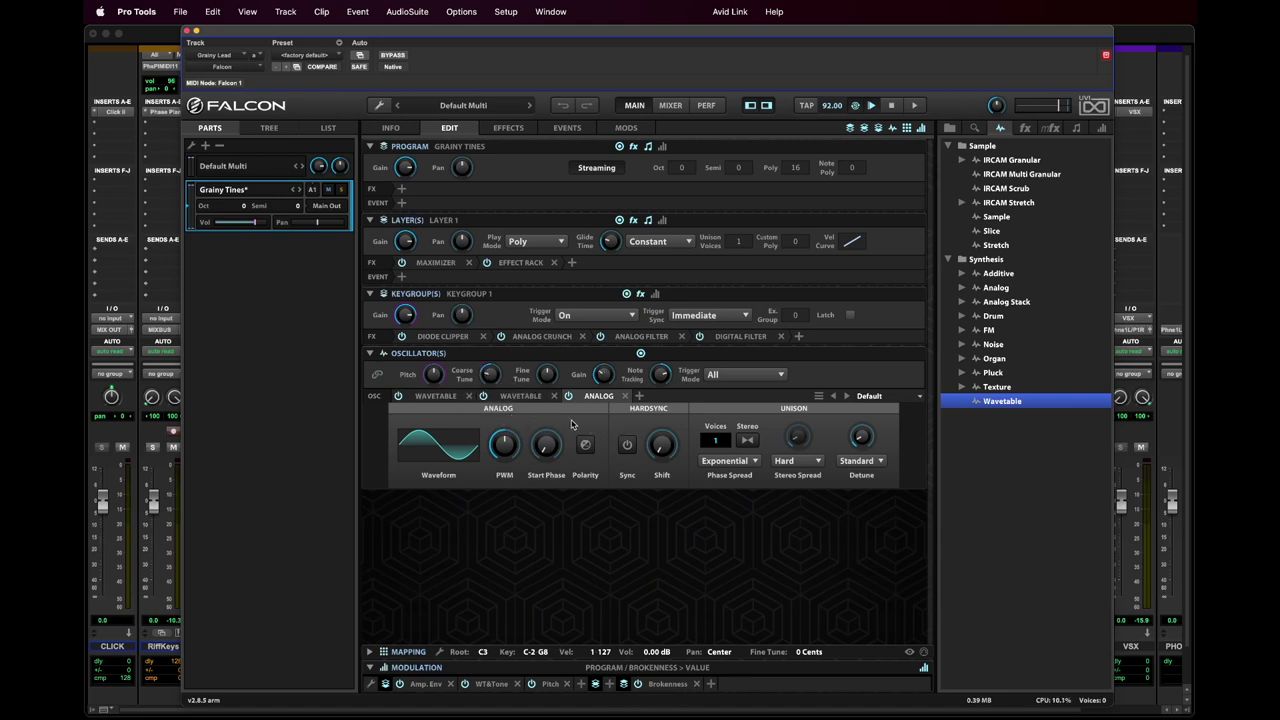
mouse_move(490, 375)
click(430, 398)
mouse_move(609, 378)
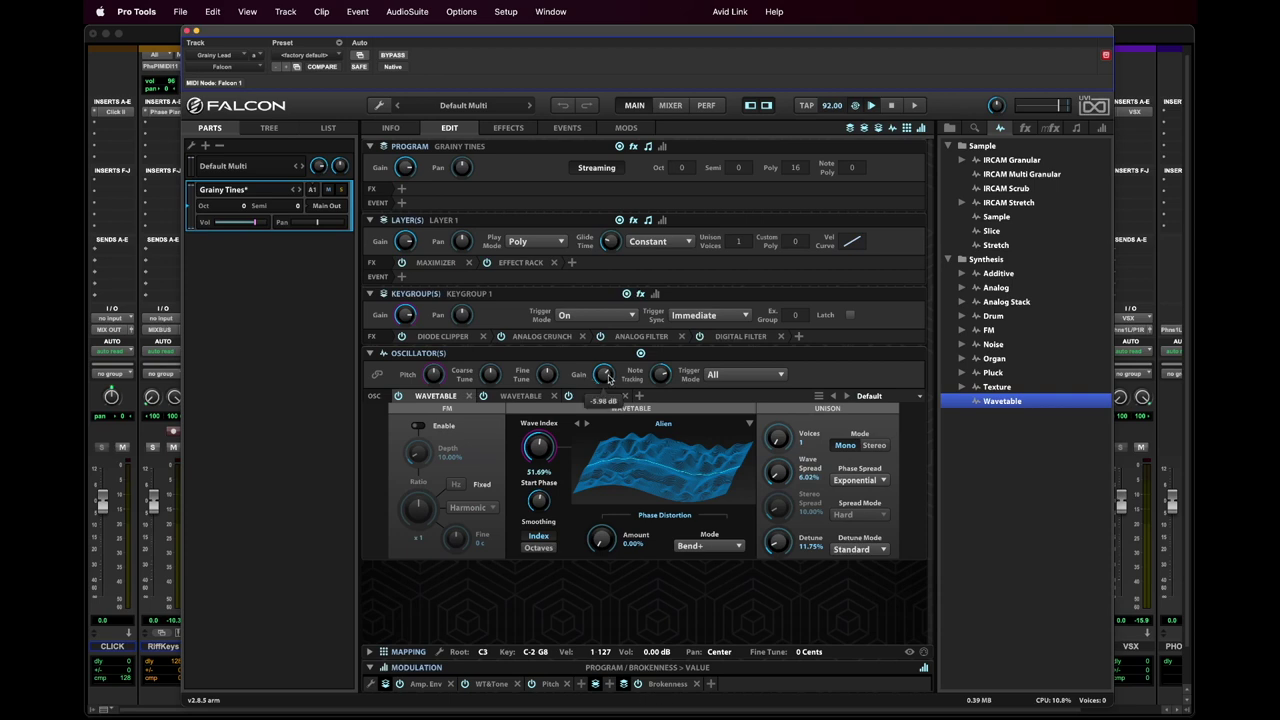
click(520, 396)
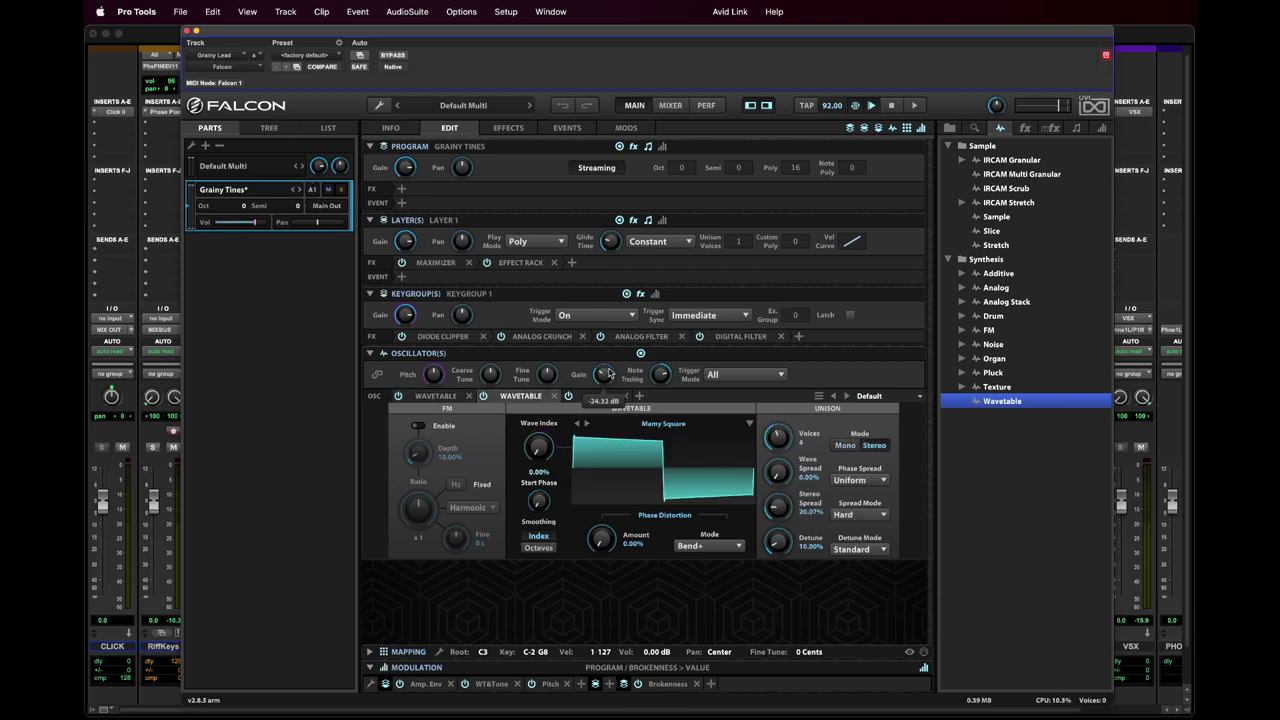
click(581, 397)
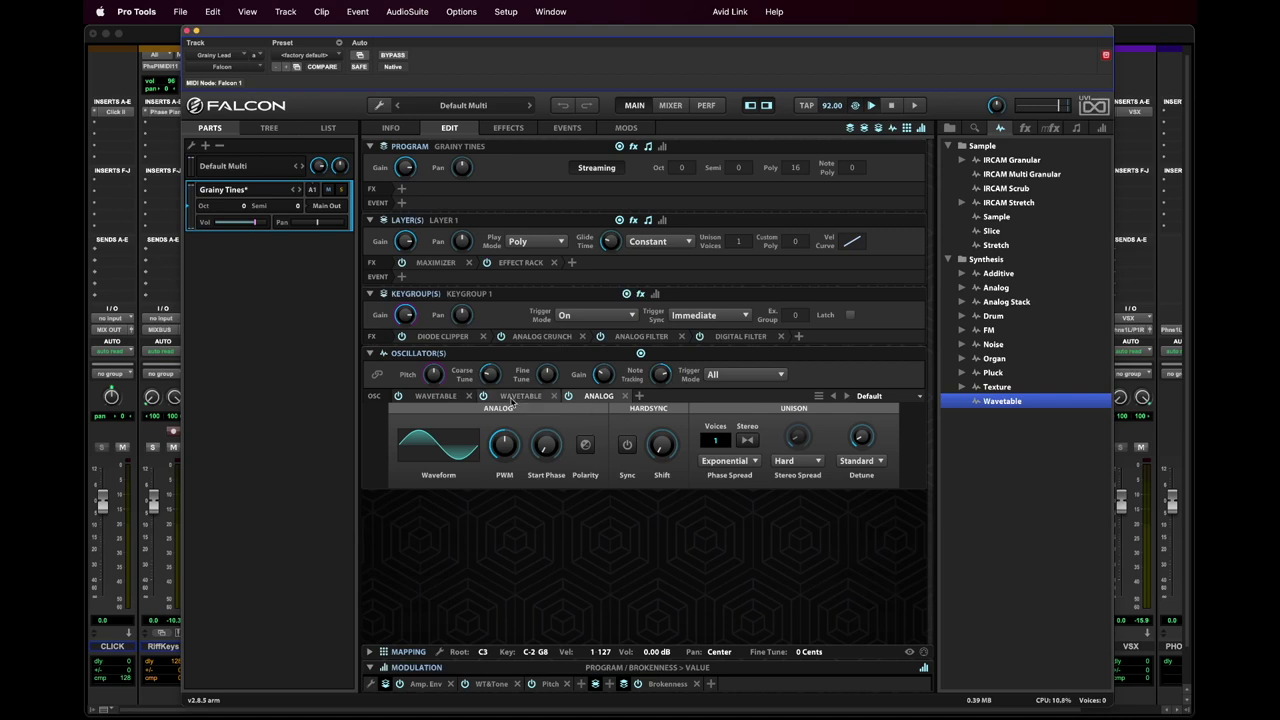
click(444, 338)
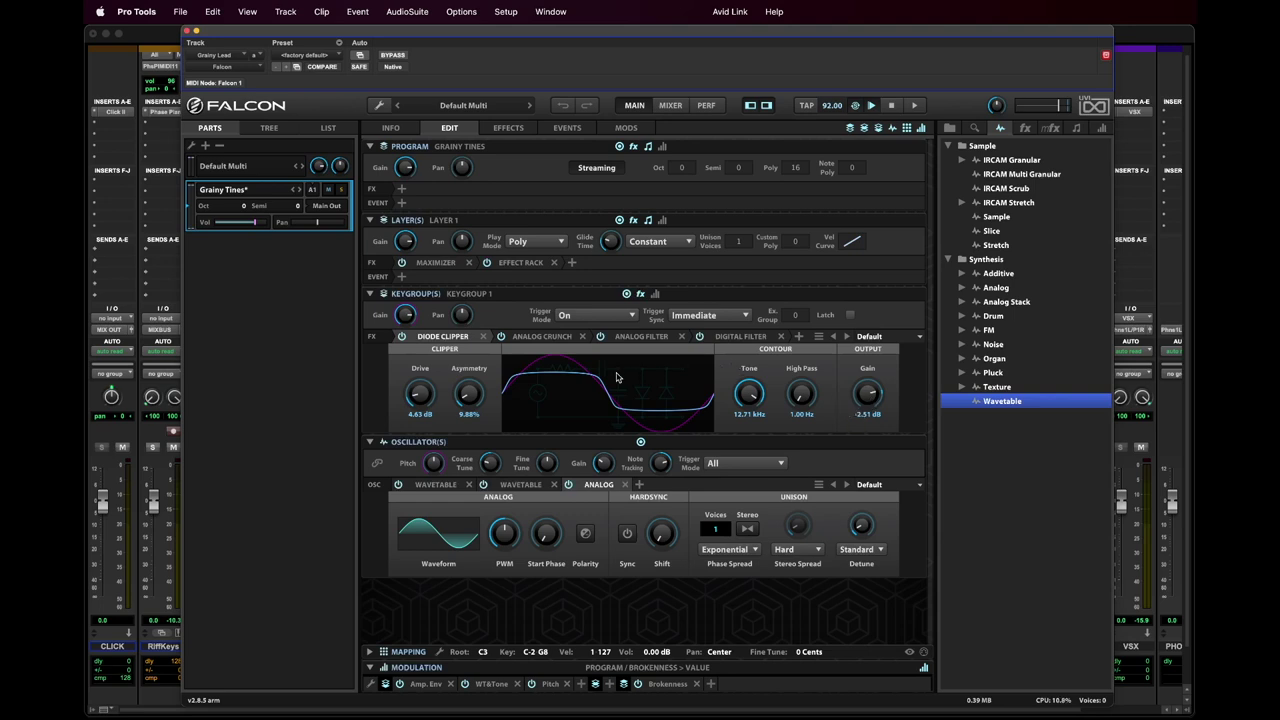
Step: Show the keygroup Analog Crunch with 3.02 dB input gain, 0.90 overdrive and -4.97 dB output
click(540, 338)
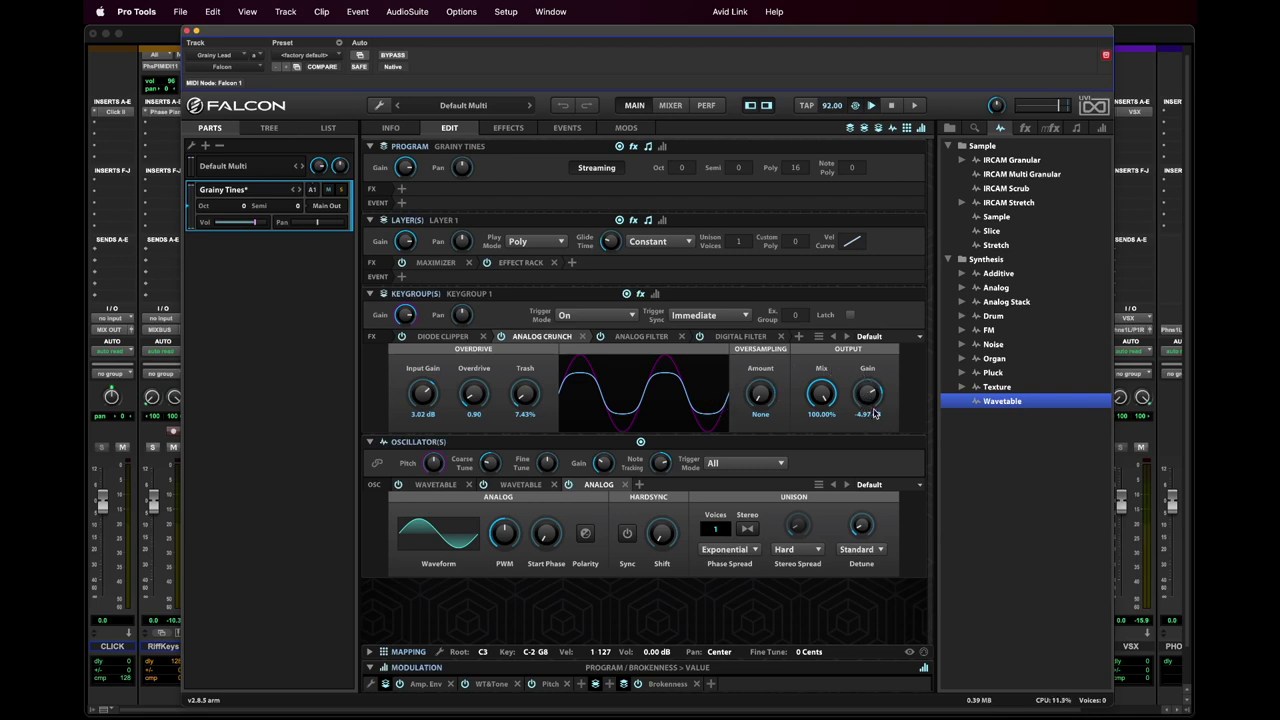
Step: View the Analog Filter, then the Digital Filter (12 dB Band Pass, 369.5 Hz), then the layer Maximizer
click(643, 338)
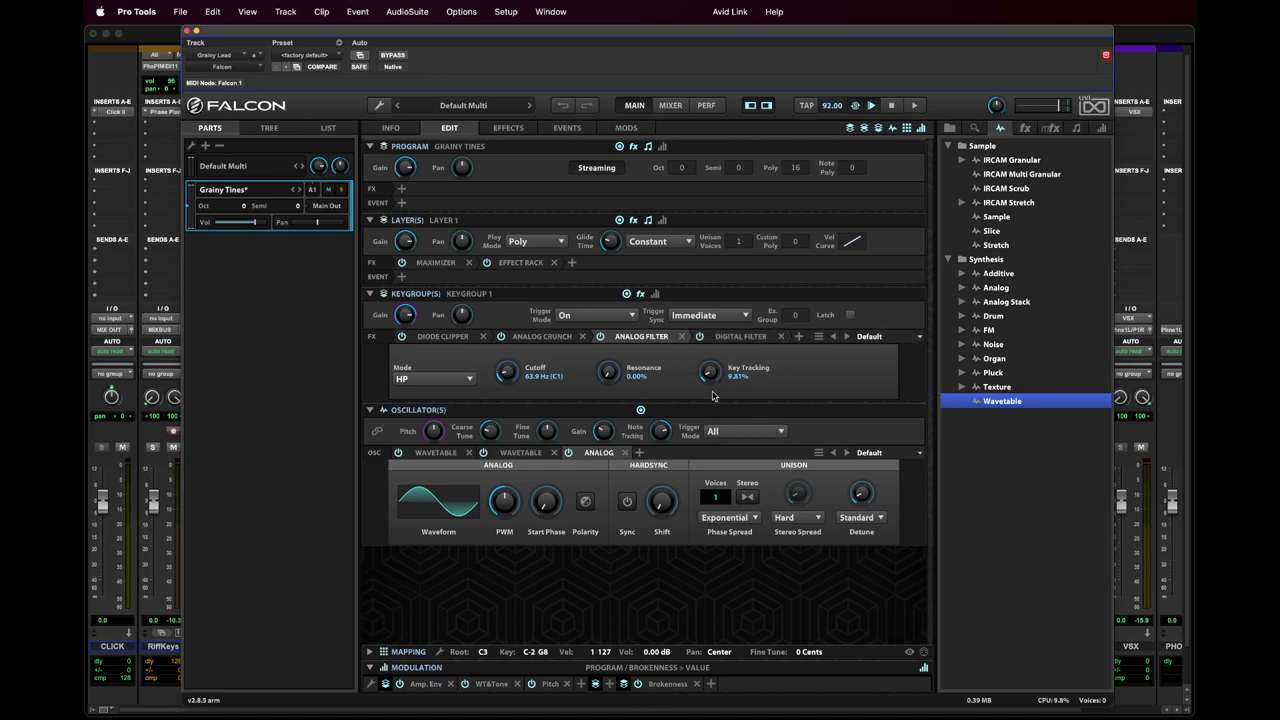
click(733, 338)
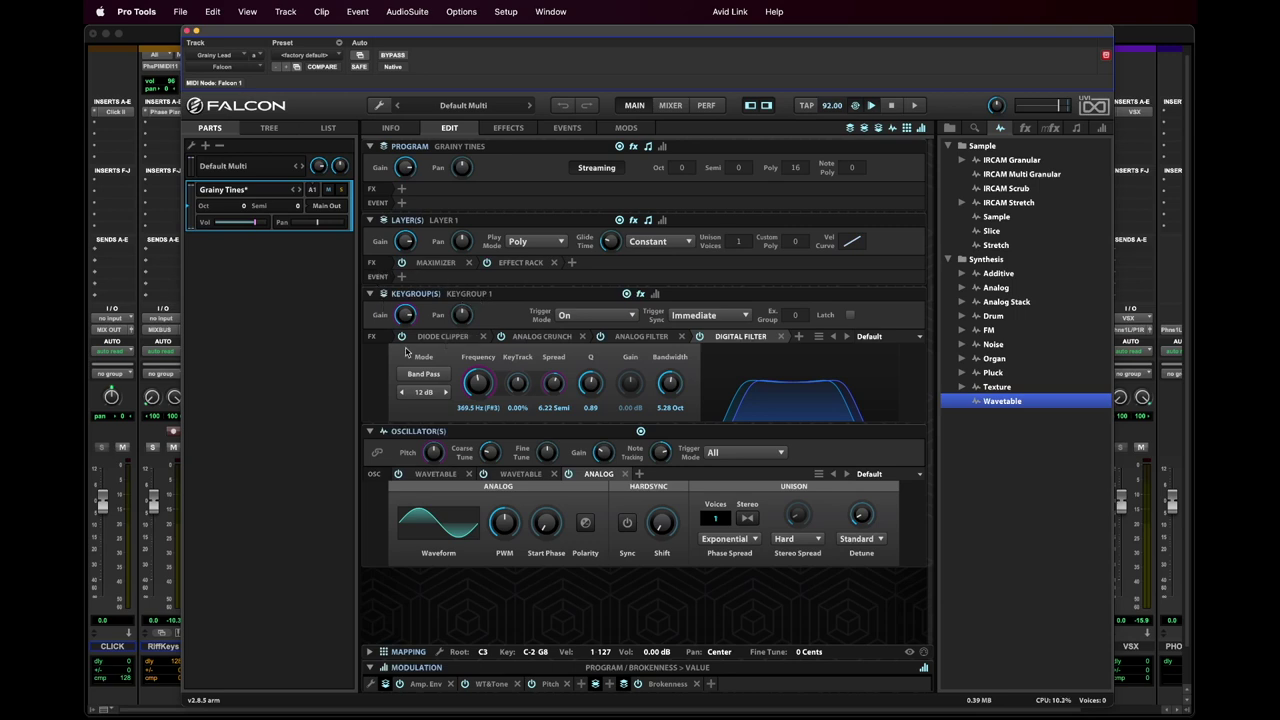
click(433, 264)
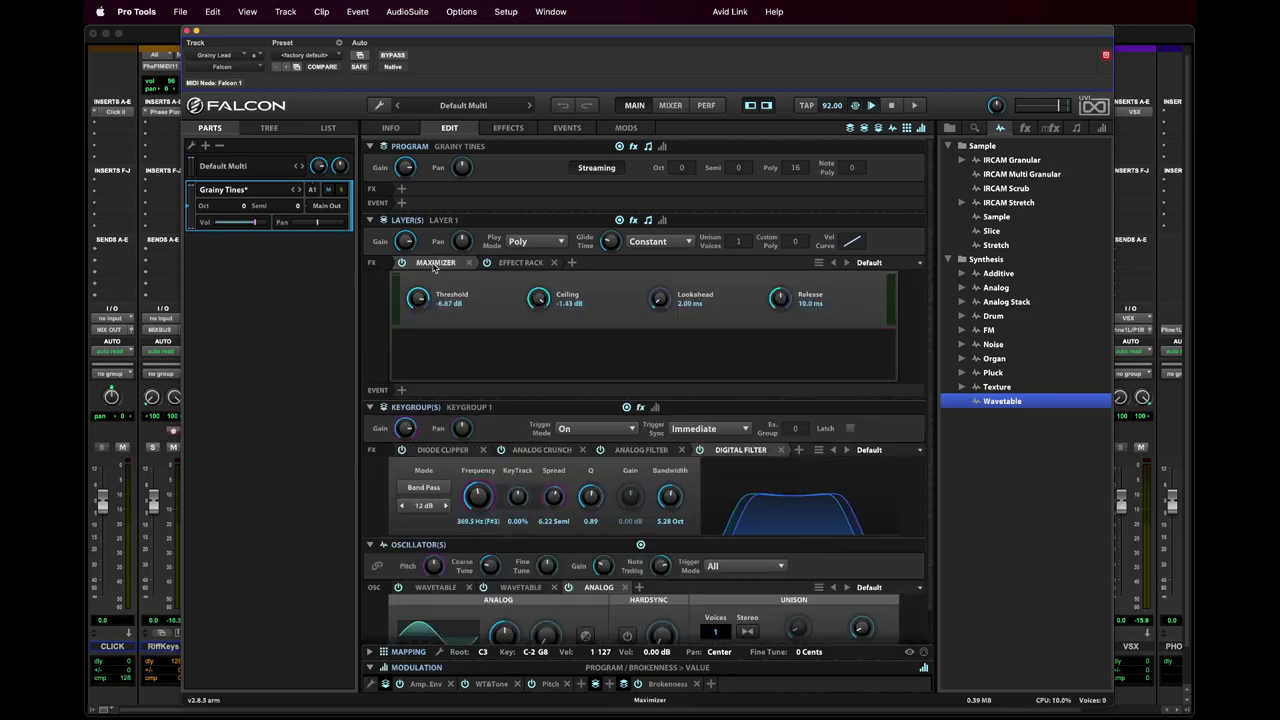
Step: Bypass the layer effect rack and open the Effects page with Layer 1's Gain at 0.00 dB
click(487, 263)
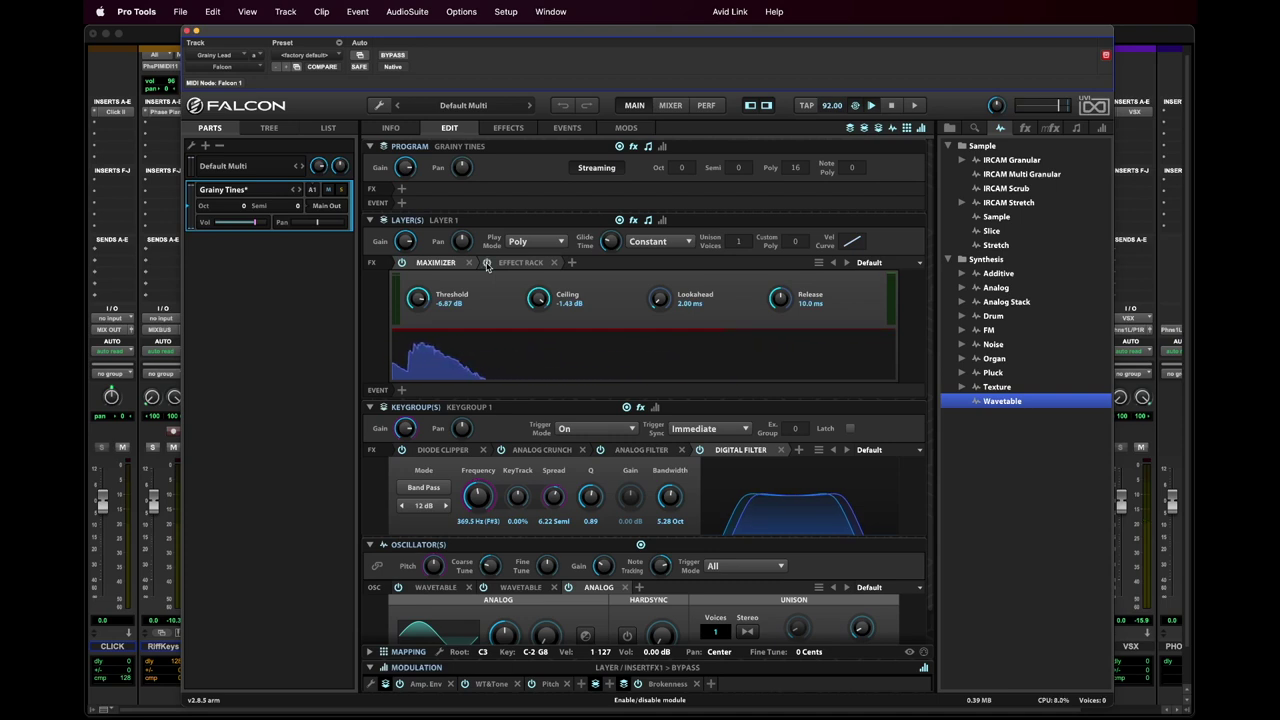
click(509, 128)
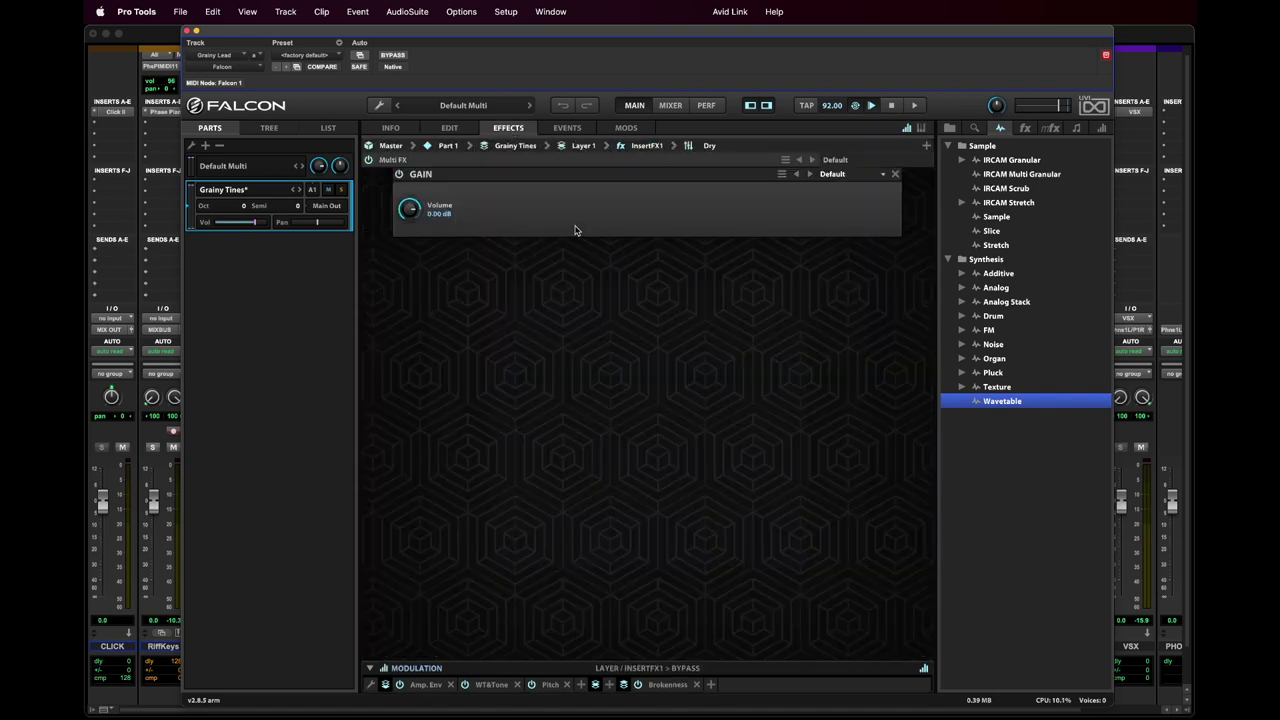
click(269, 128)
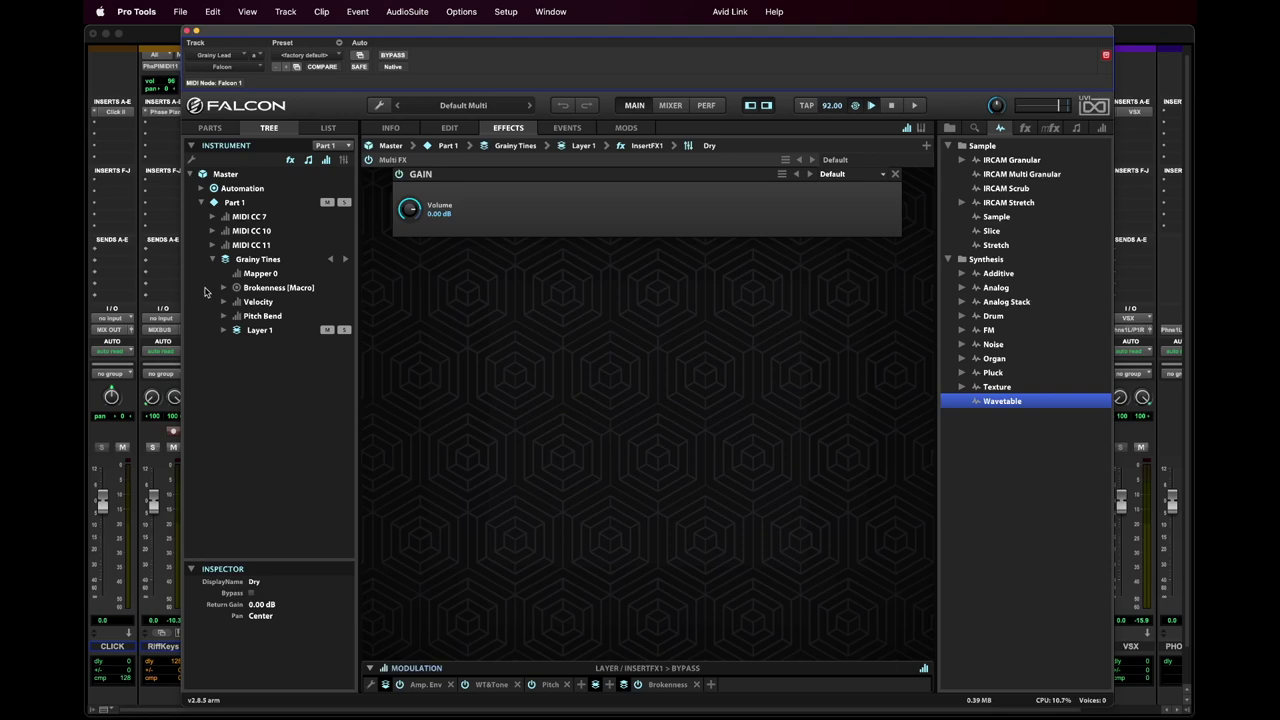
Step: Expand Layer 1's Effect Rack in the tree and bypass the Grains High, Grains Low and Grains 5th chains
click(223, 331)
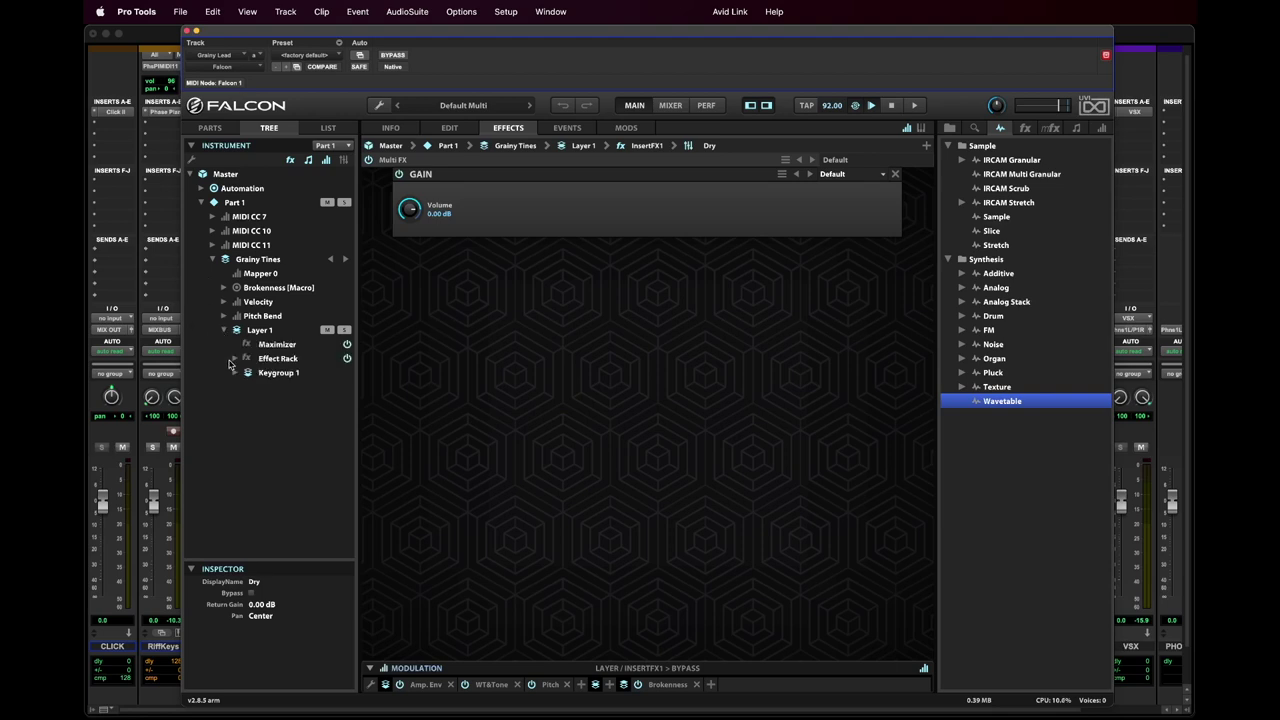
click(235, 358)
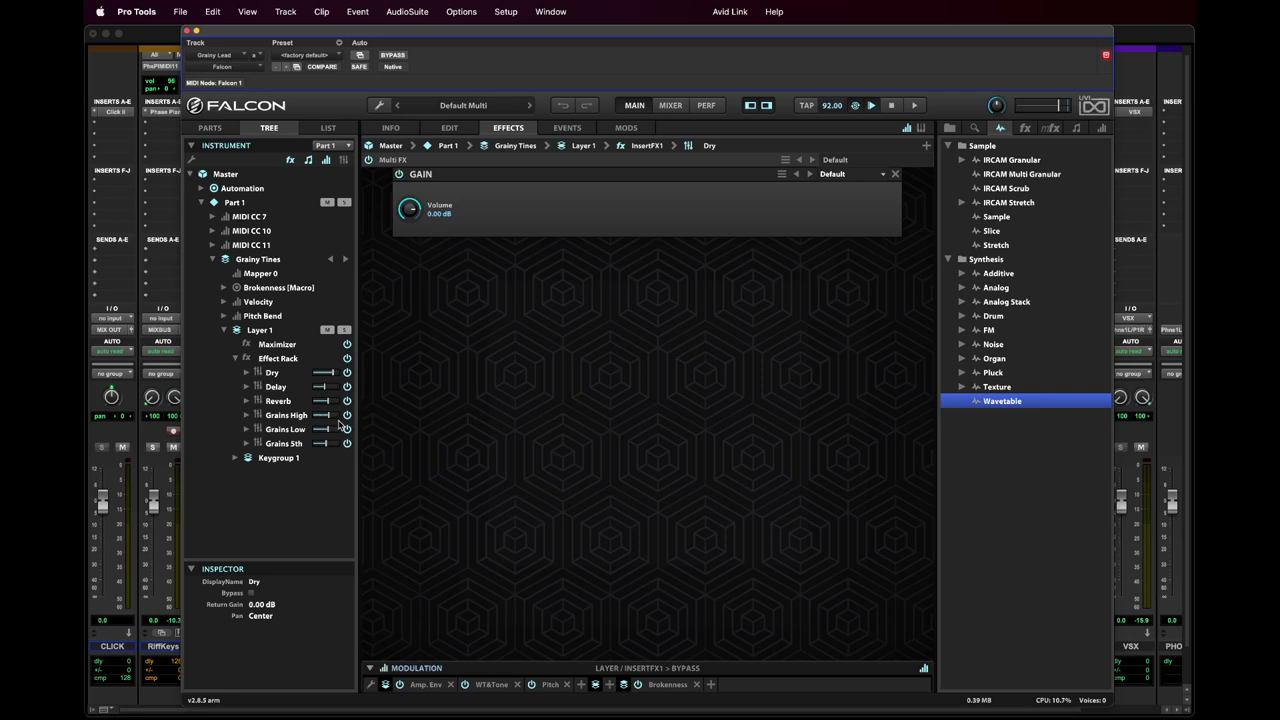
click(347, 415)
click(347, 429)
click(347, 443)
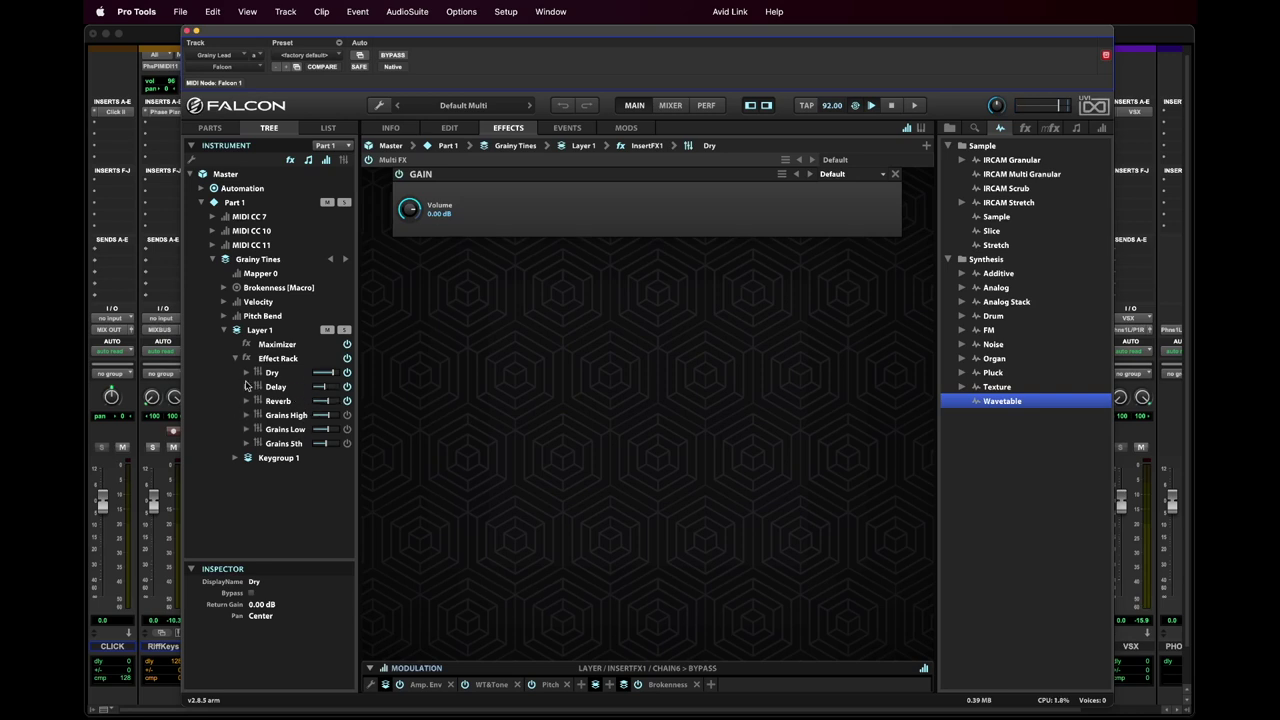
Step: Show the Delay chain's Dual Delay X, then switch to the Reverb chain's Sparkverb (Abyss preset)
click(676, 146)
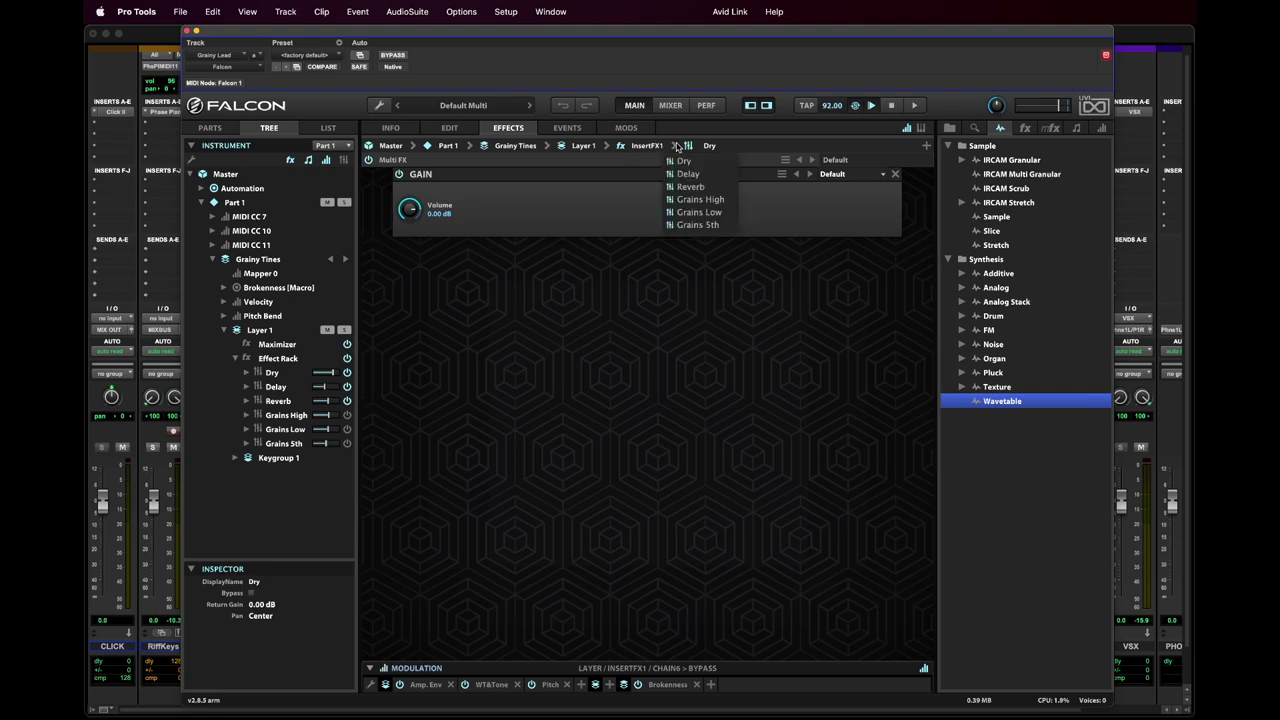
click(680, 176)
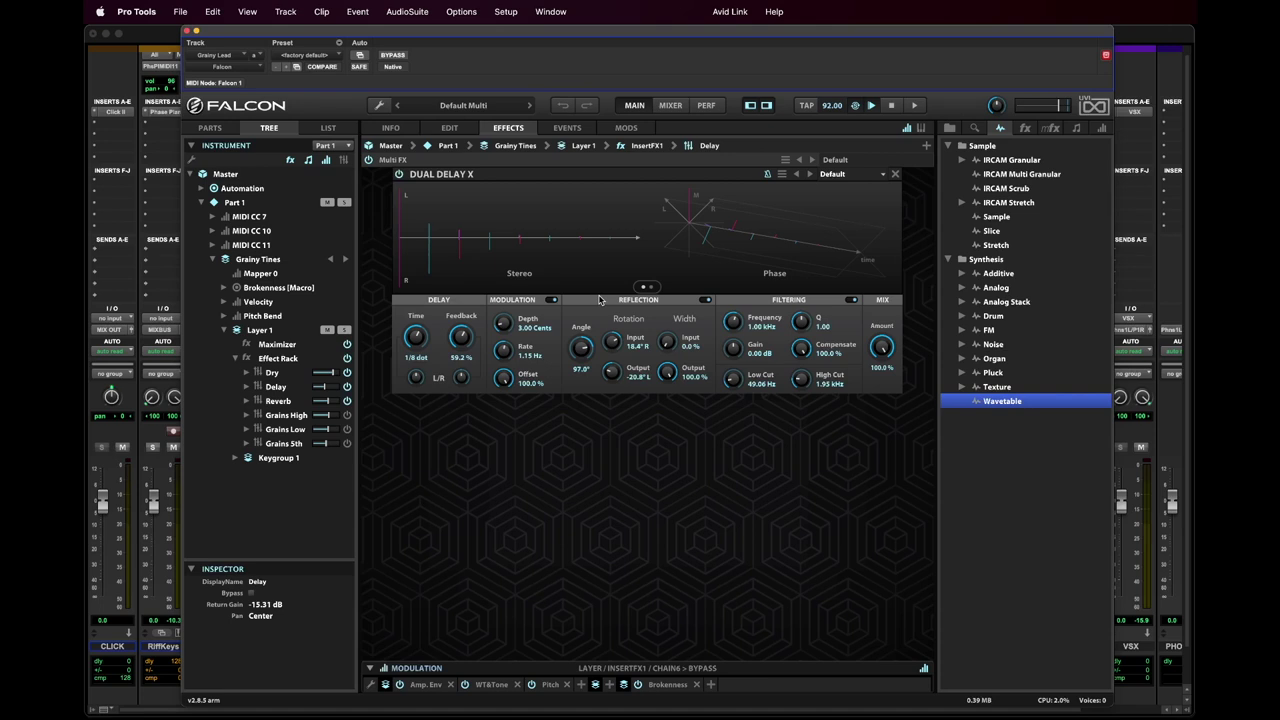
click(680, 148)
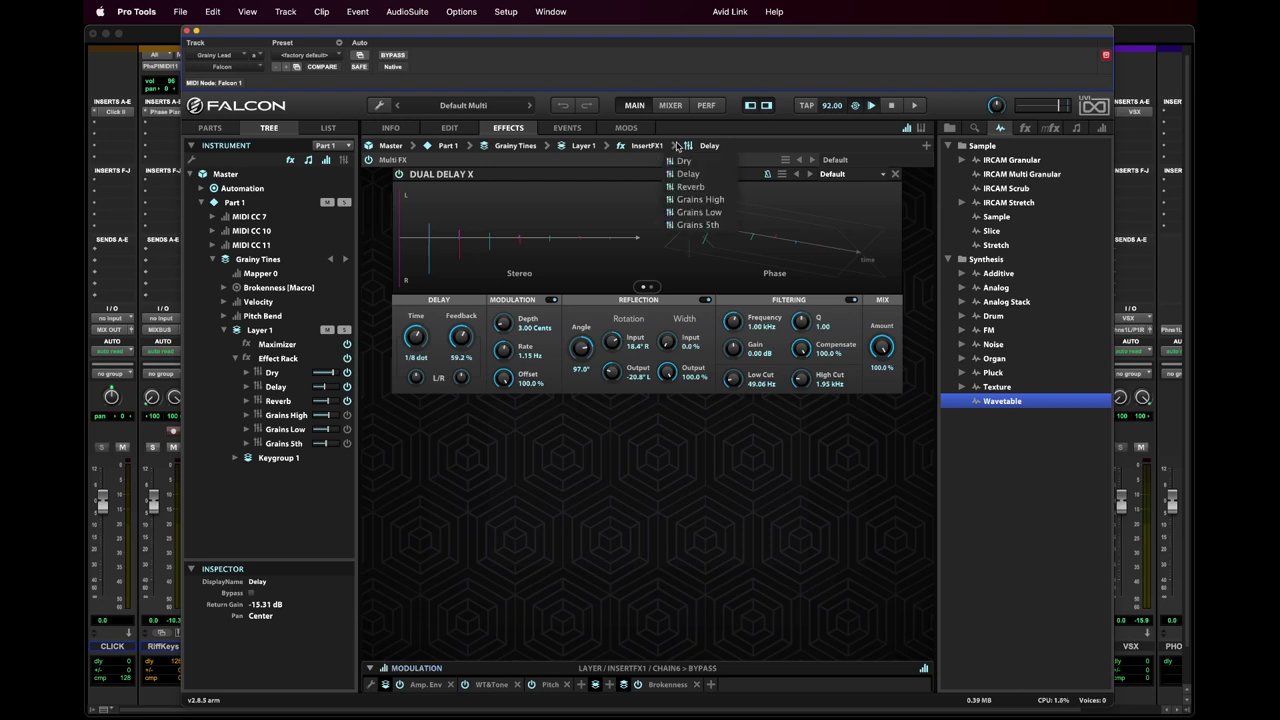
click(678, 187)
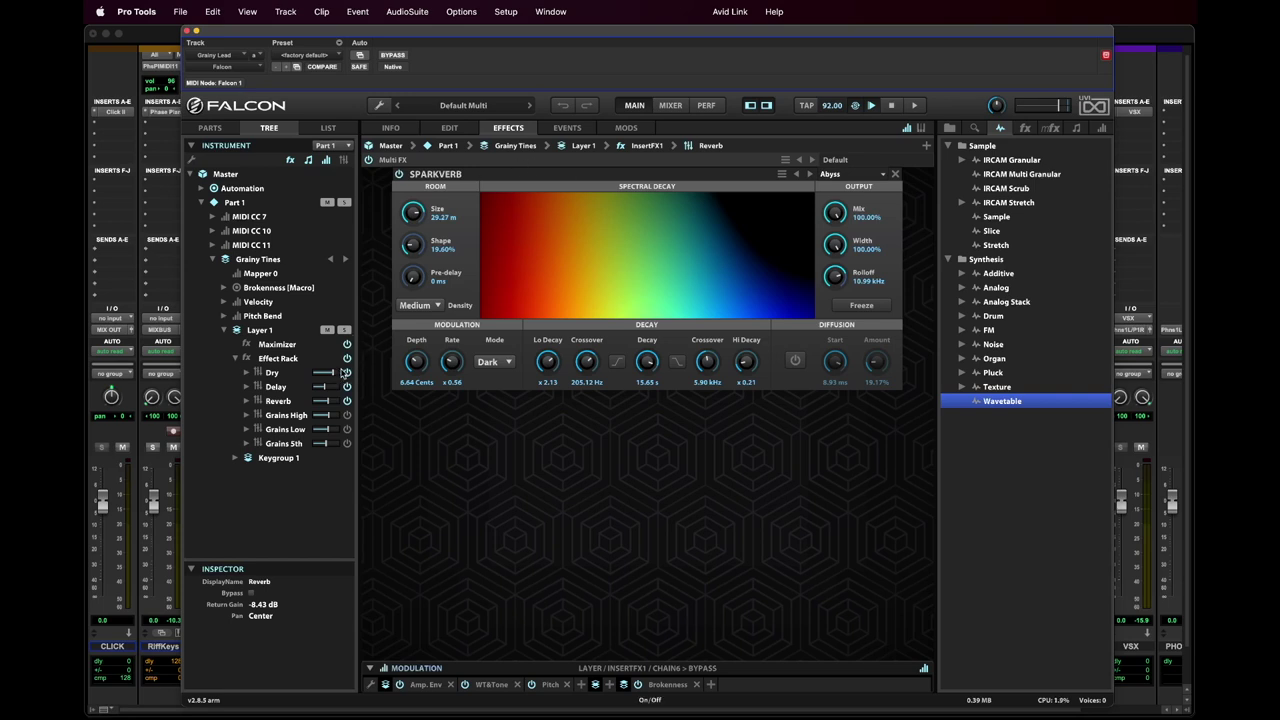
Step: Review the Reverb chain's Sparkverb (29.27 m size, 15.65 s decay) and reopen the chain list
mouse_move(328, 403)
click(677, 146)
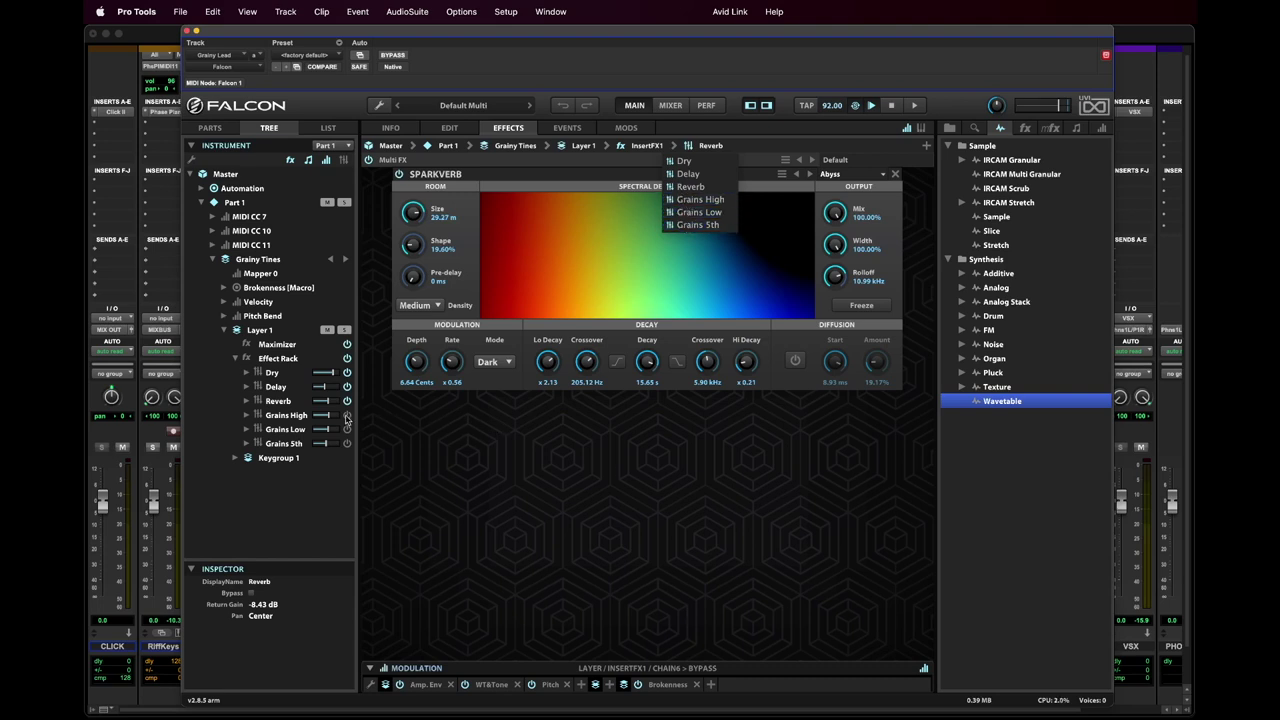
Step: Switch to Grains High and scroll down to its Dual Delay X at 1/8 dot, 71.5% feedback
click(664, 199)
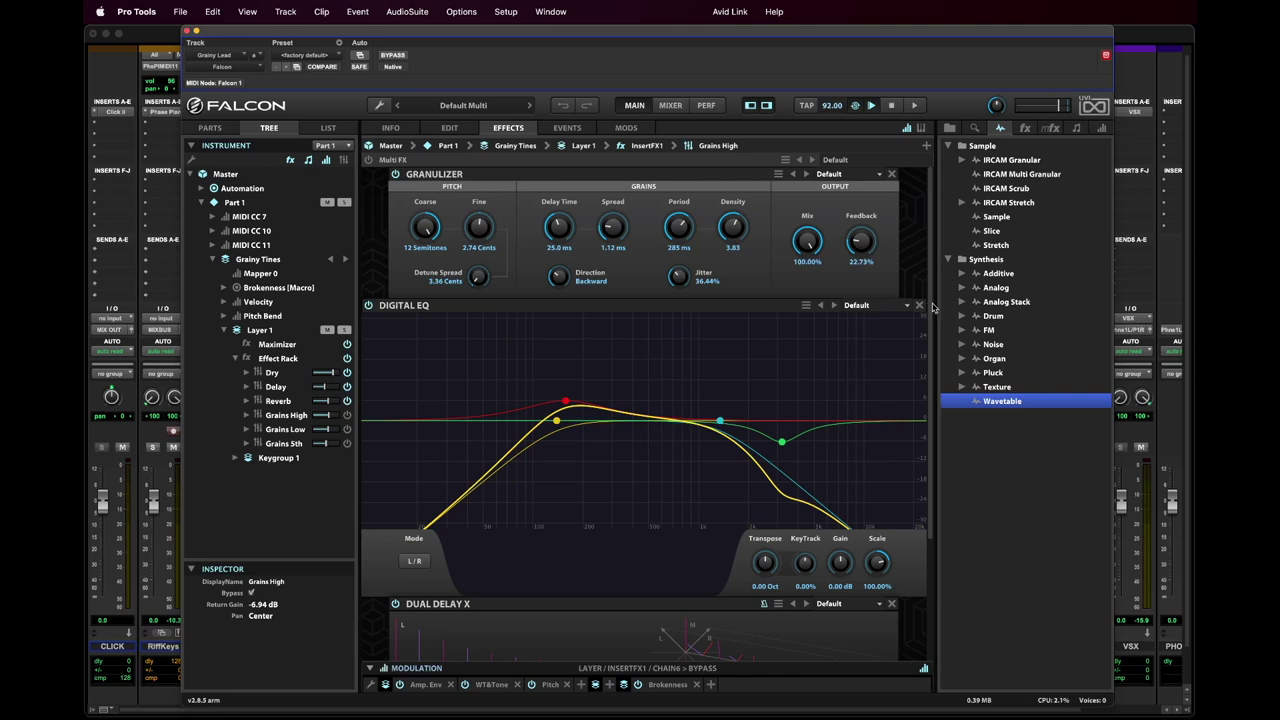
scroll(536, 300, down, 5)
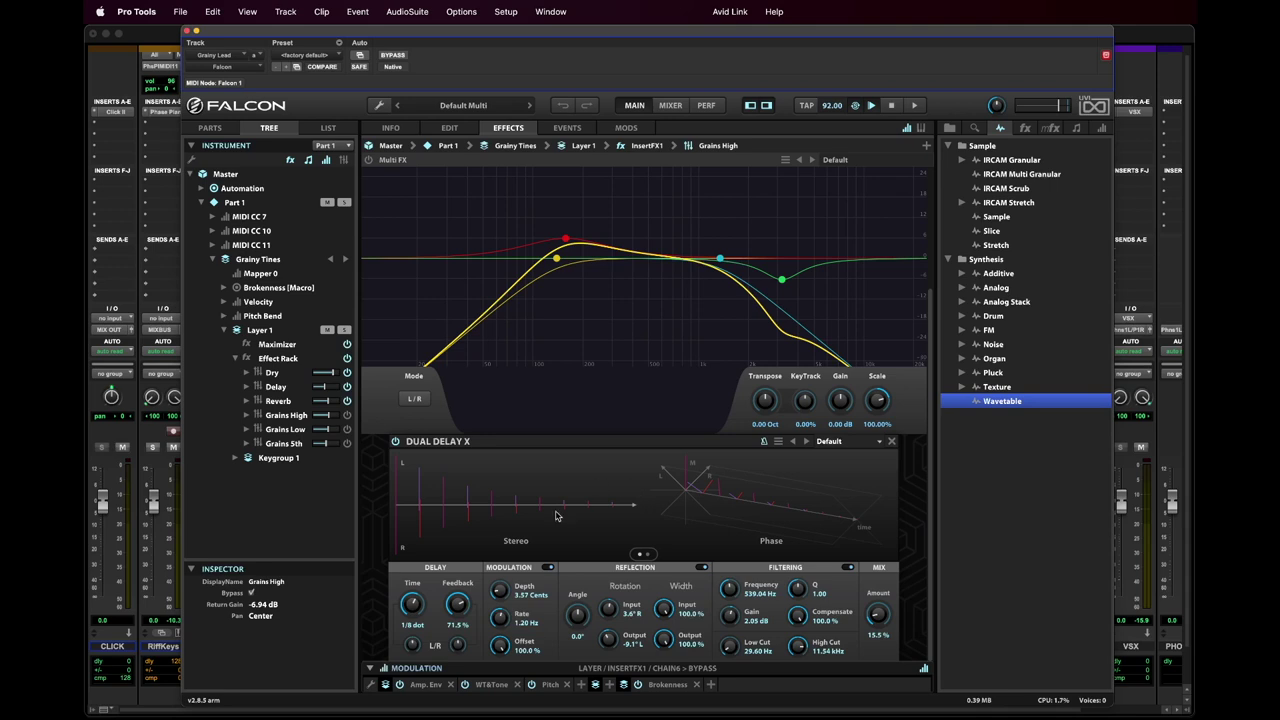
click(677, 147)
Step: Switch to Grains Low, with its Granulizer at -12 semitones, and scroll through its effects
click(686, 212)
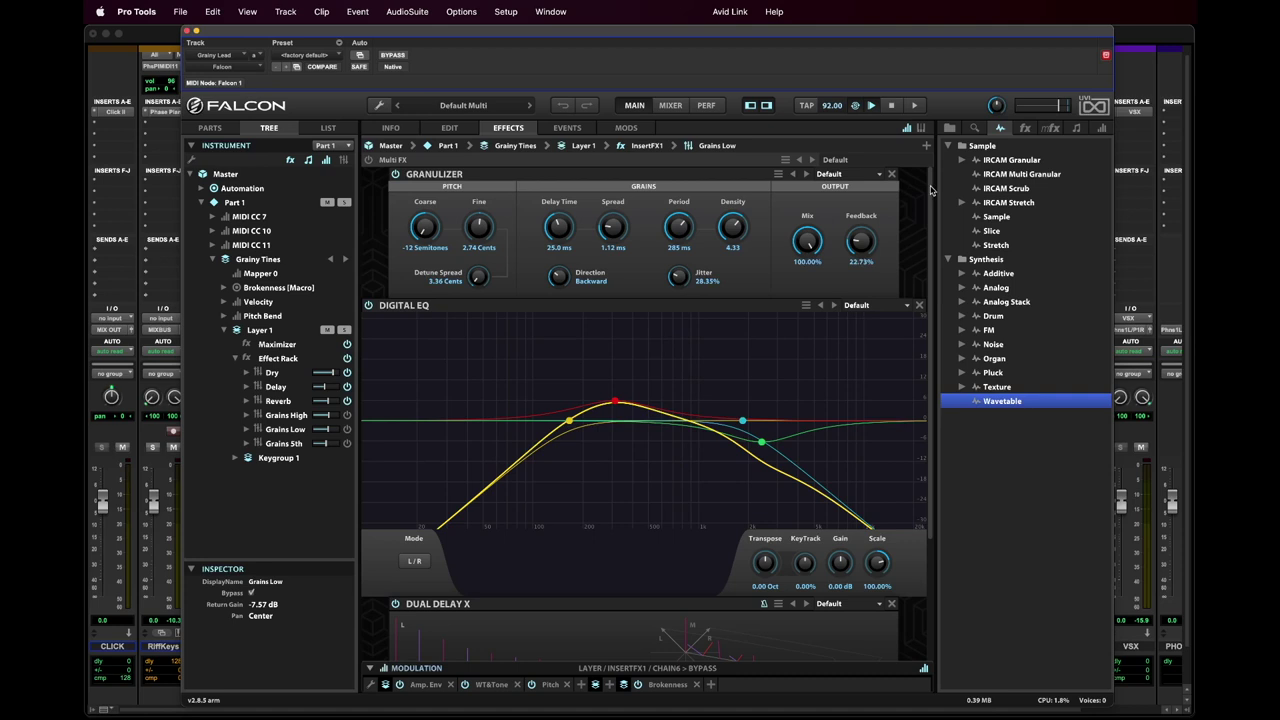
scroll(930, 190, down, 3)
scroll(940, 250, up, 3)
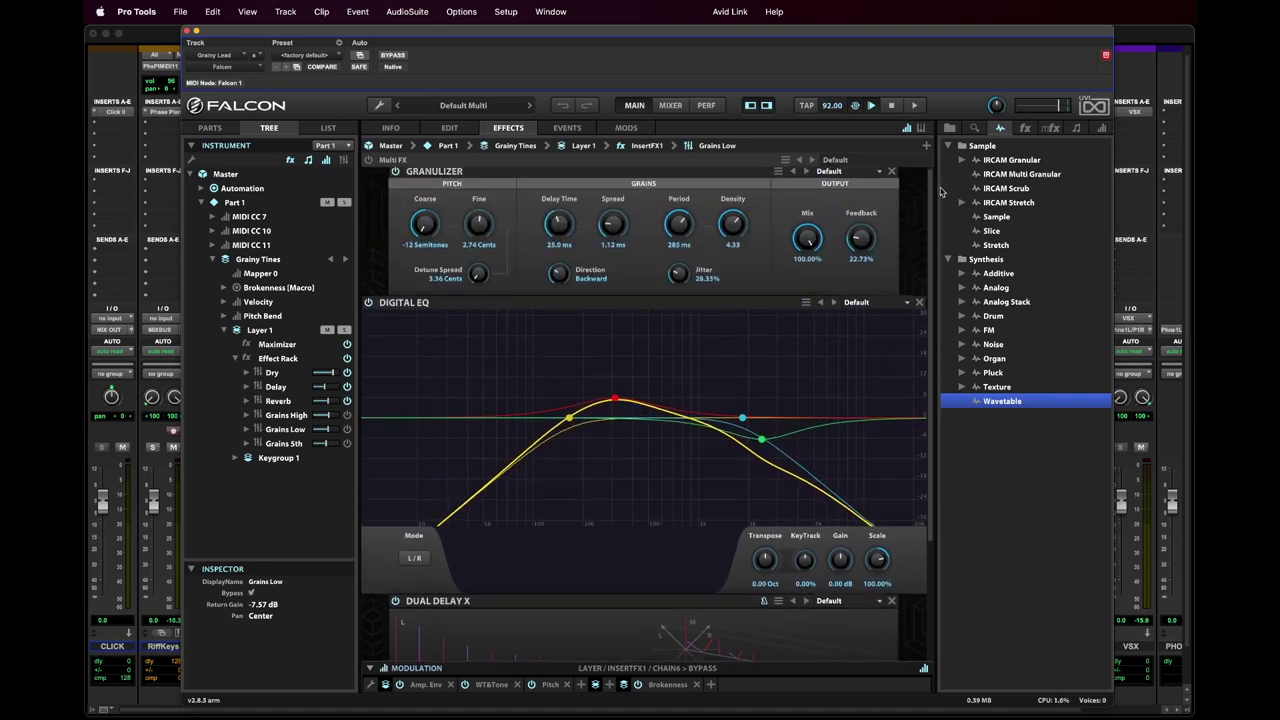
scroll(940, 191, up, 1)
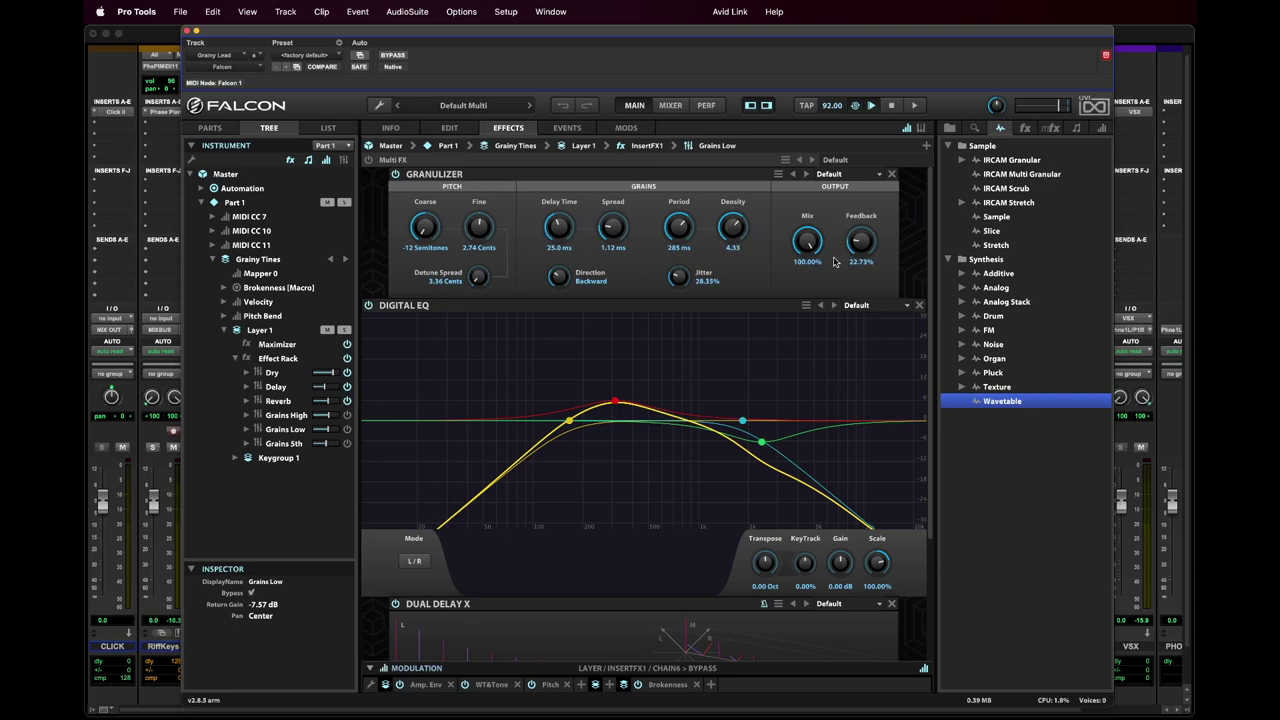
click(675, 147)
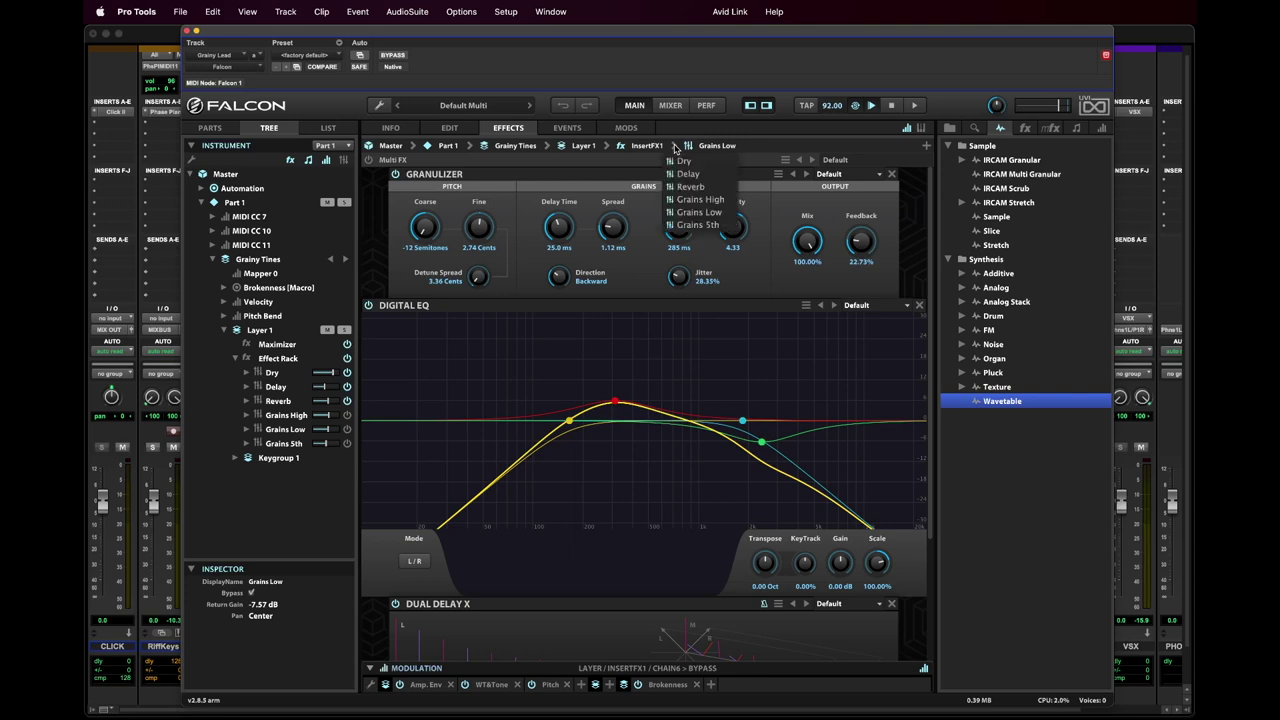
Step: View Grains 5th's Granulizer at 7 semitones, then select Grains Low in the effect tree
click(695, 224)
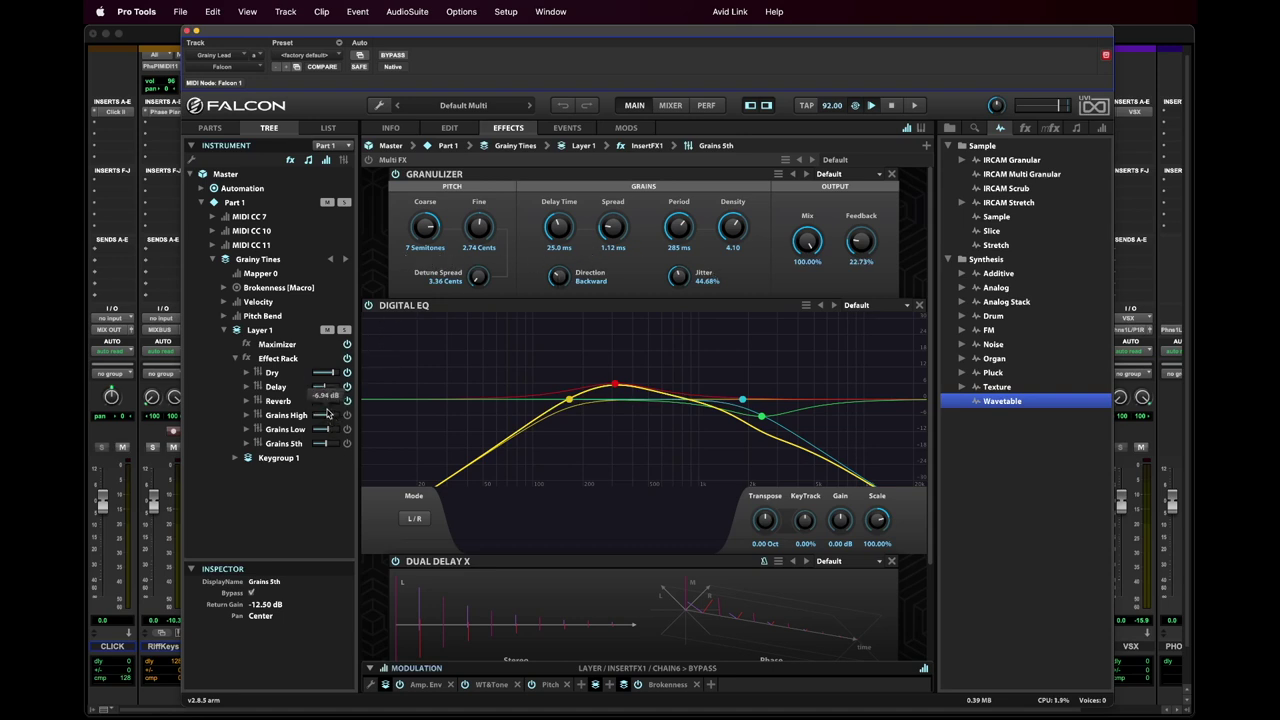
mouse_move(329, 409)
click(347, 431)
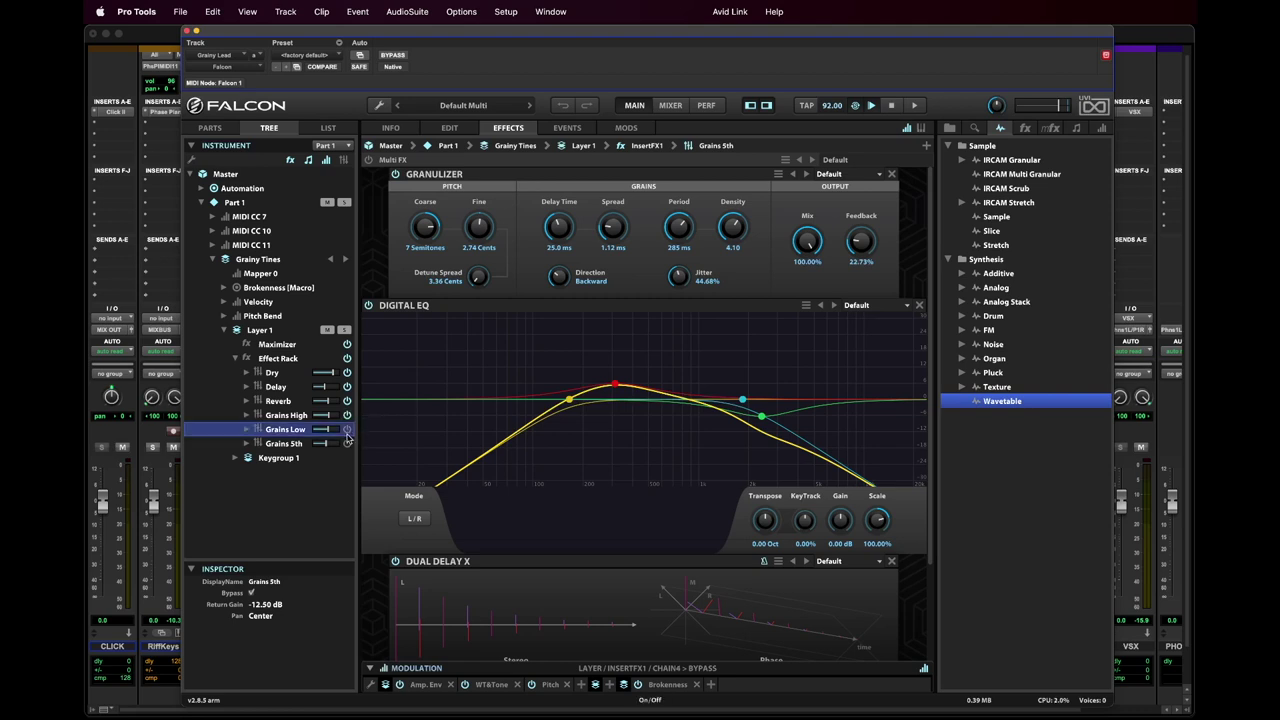
Step: Un-bypass the Grains Low chain and bring its Dual Delay X (1/8 dot, 71.5% feedback, 15.5% mix) into view
click(347, 444)
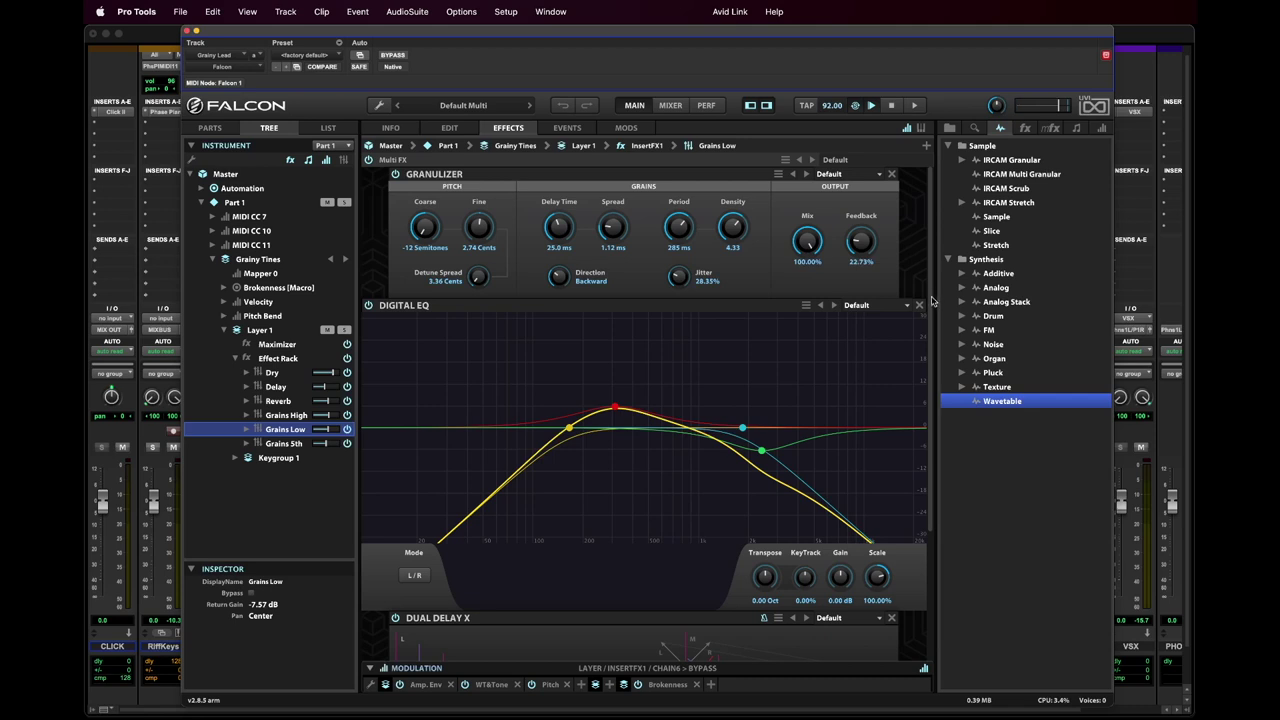
scroll(729, 464, down, 4)
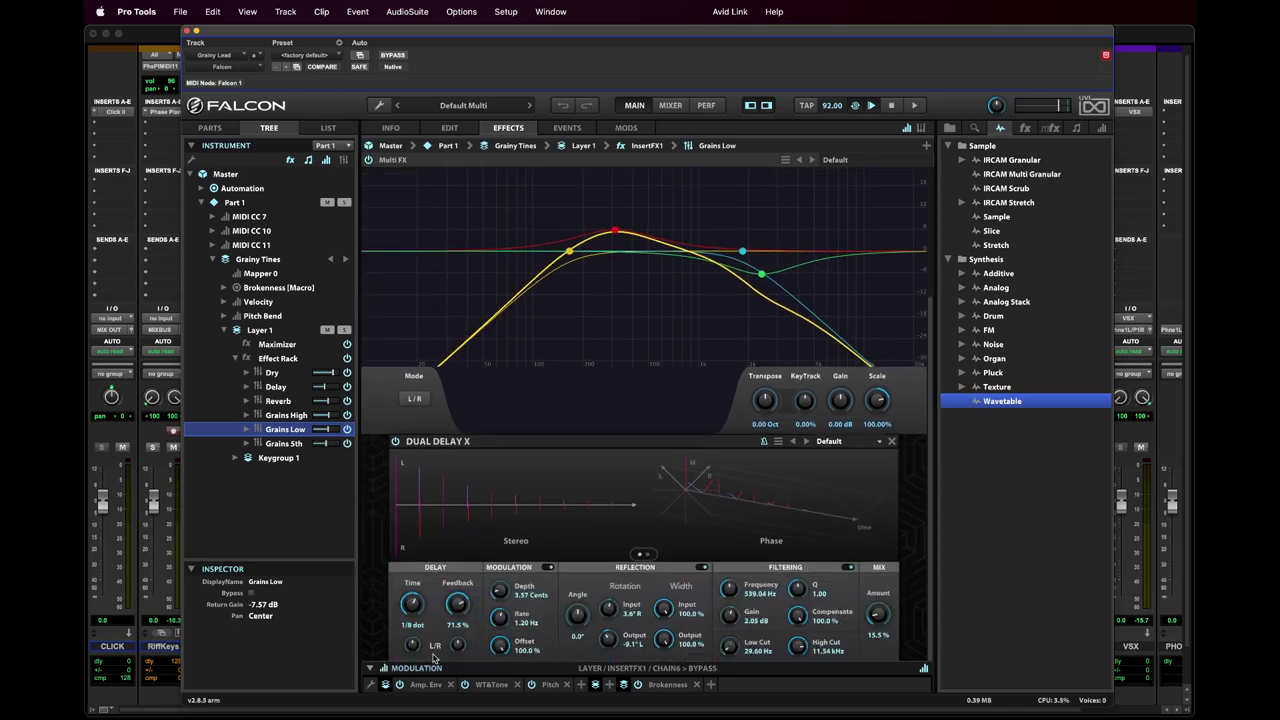
Step: Expand the modulation area via Amp. Env and display the WT&Tone LFO's 0.22 Hz triangle settings
click(426, 684)
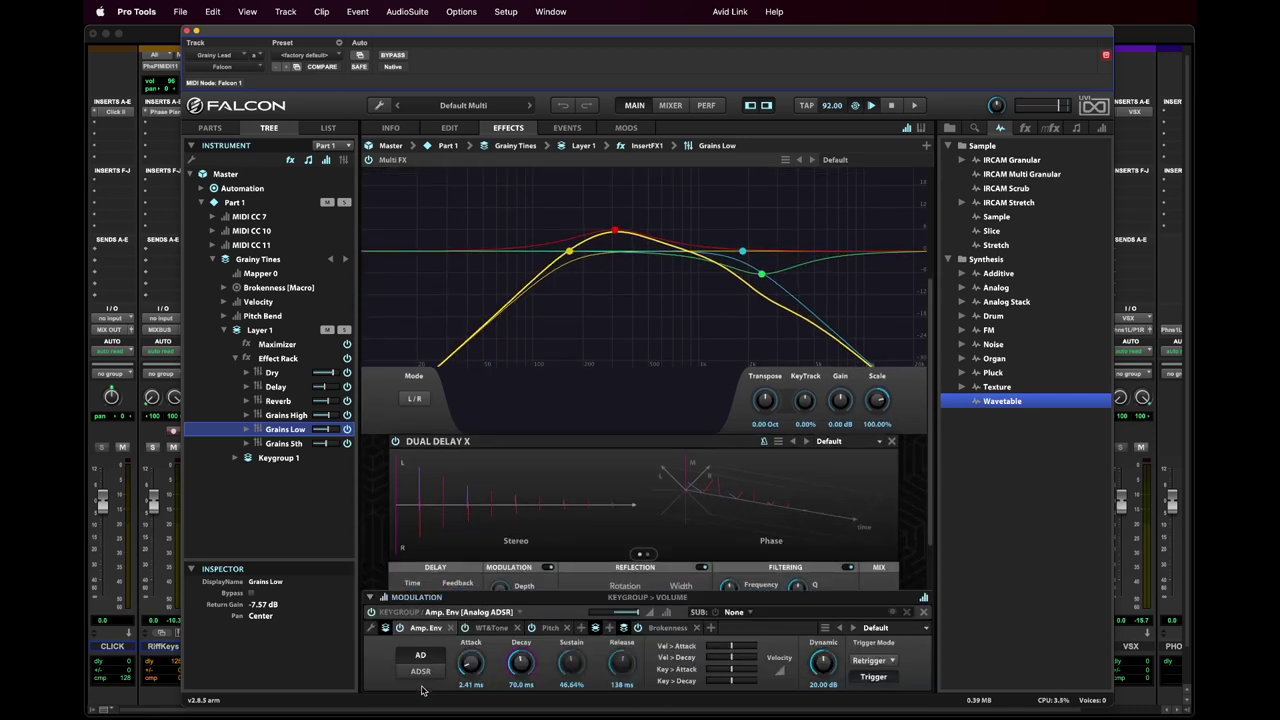
click(491, 628)
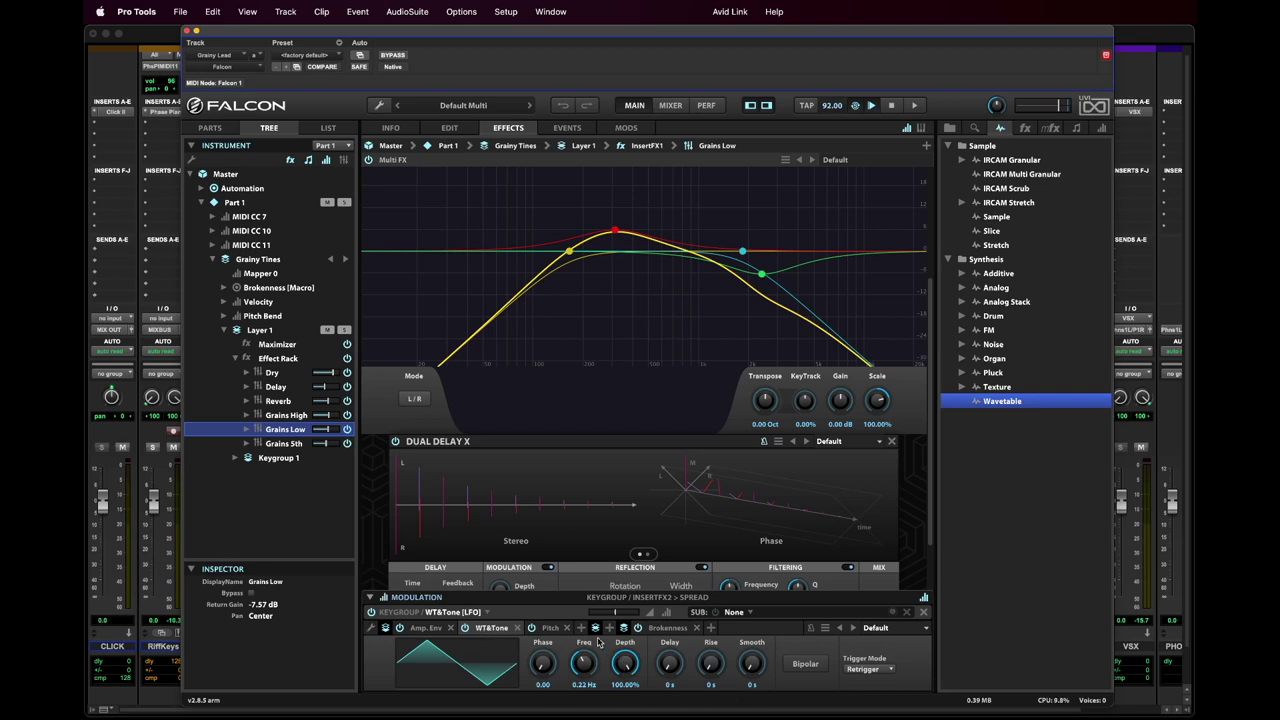
mouse_move(614, 614)
Step: Display the stepped Pitch LFO at 18.62% depth, modulating oscillator pitch by 38.92 cents
click(549, 628)
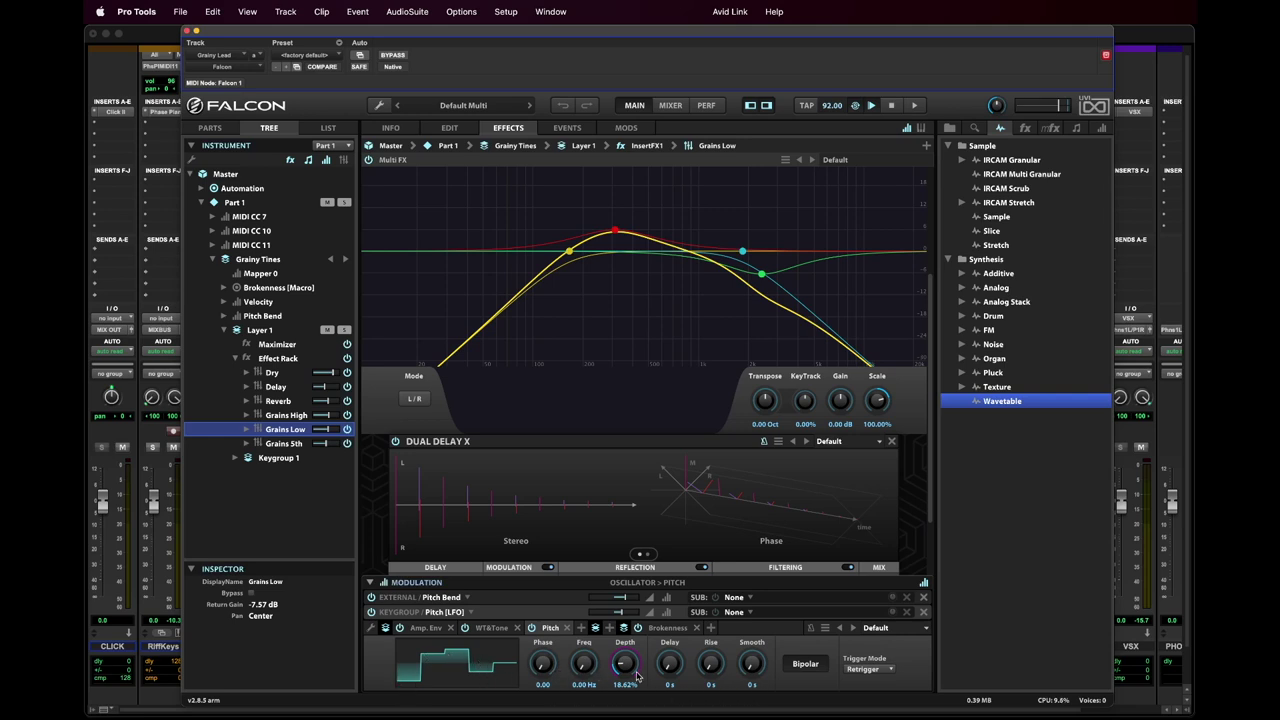
mouse_move(622, 612)
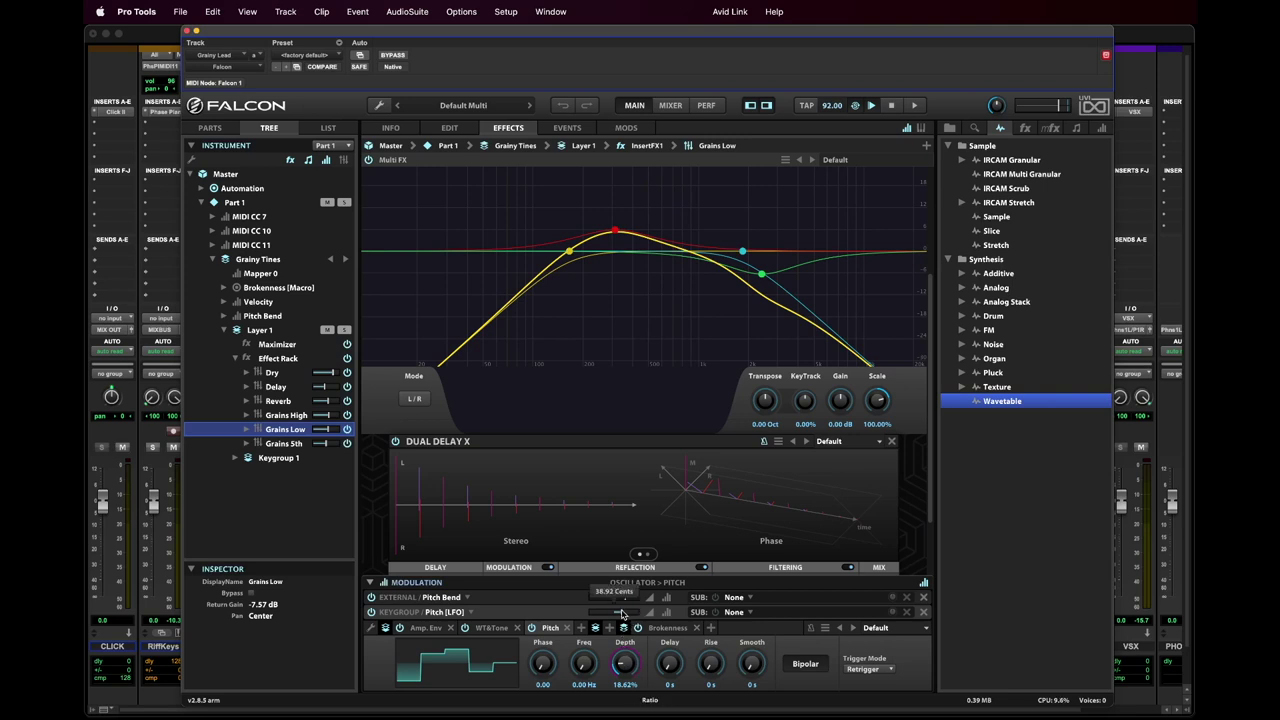